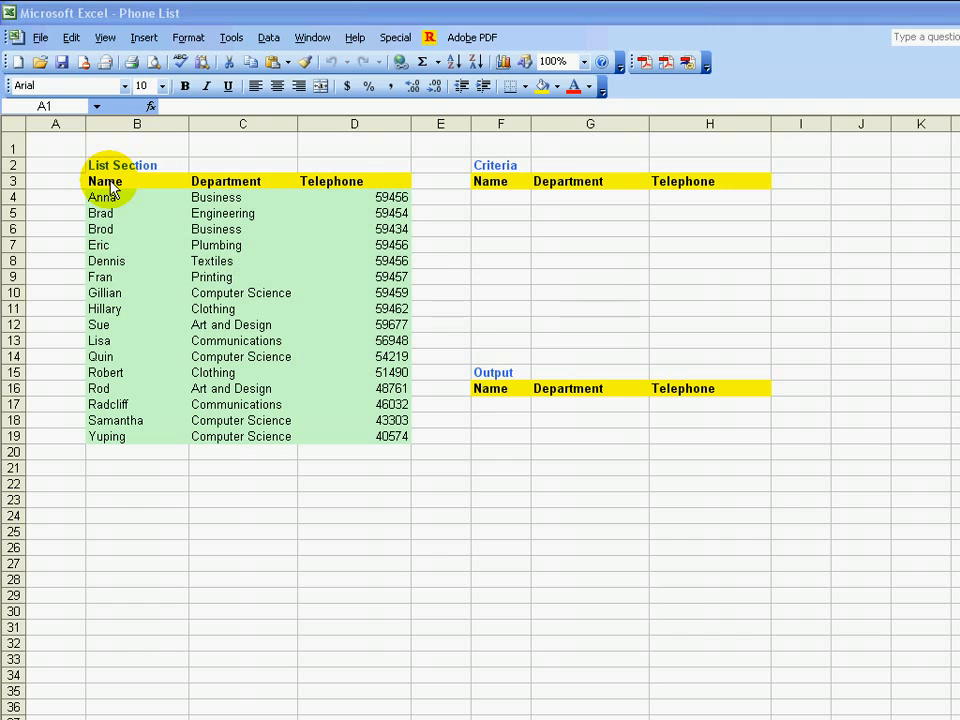
Start an Advanced Filter on the list range B3:D19, set to copy the results to another location
left_click(109, 182)
left_click_drag(109, 182, 323, 441)
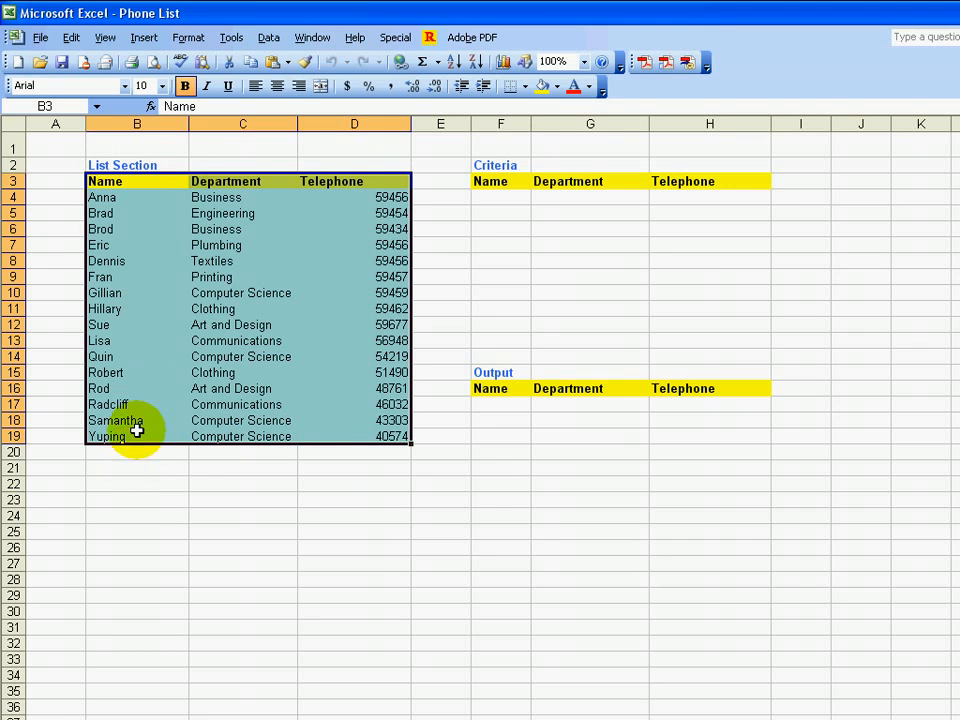
left_click(268, 40)
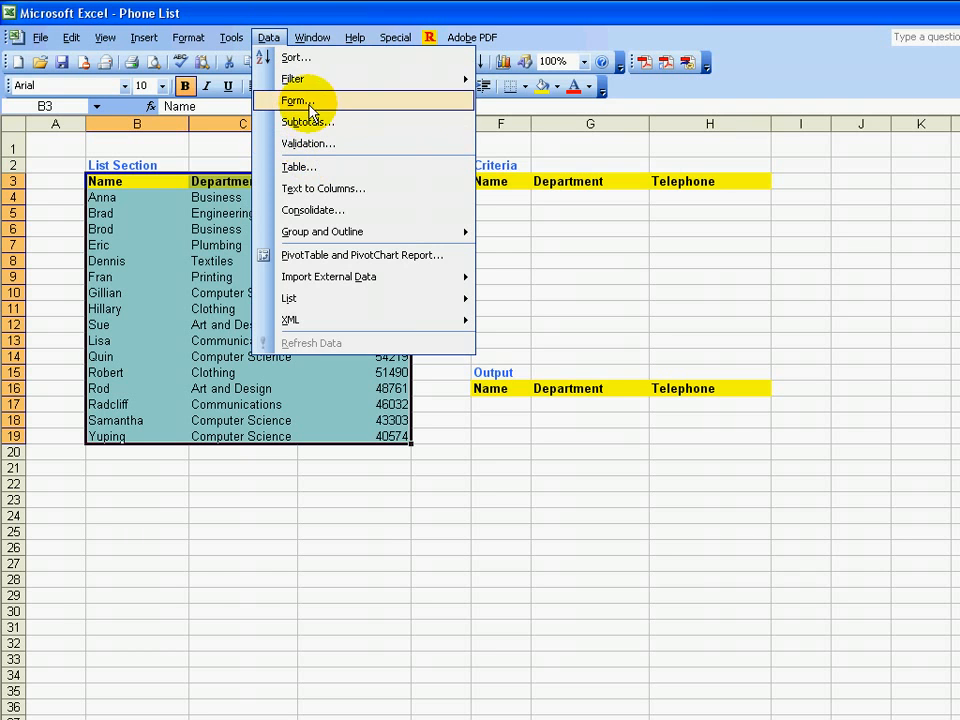
mouse_move(305, 80)
left_click(561, 122)
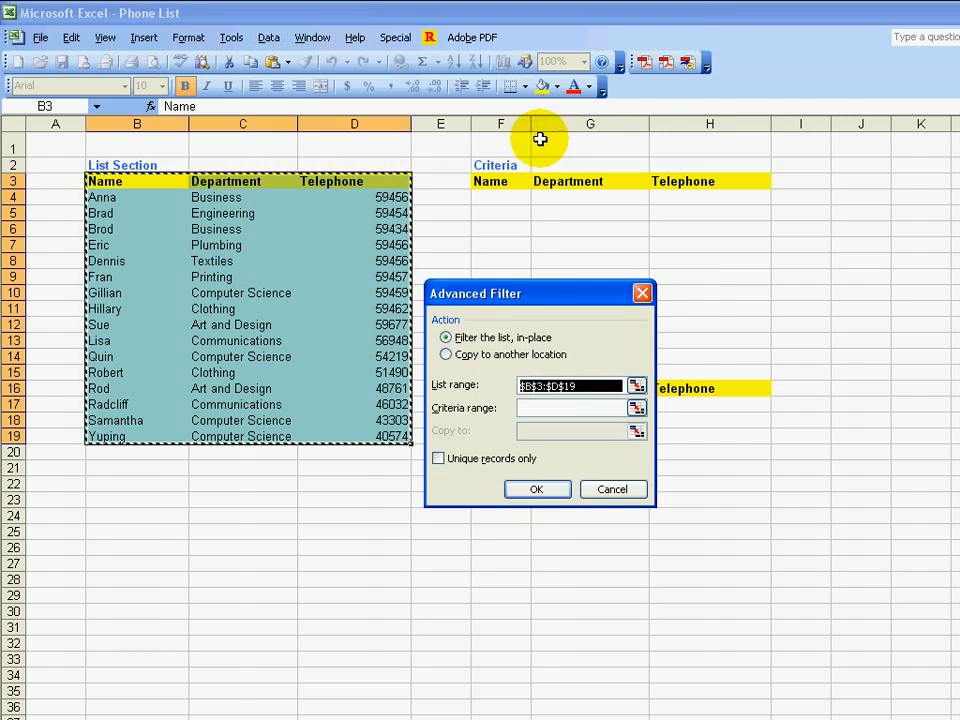
left_click(540, 354)
left_click_drag(561, 300, 676, 178)
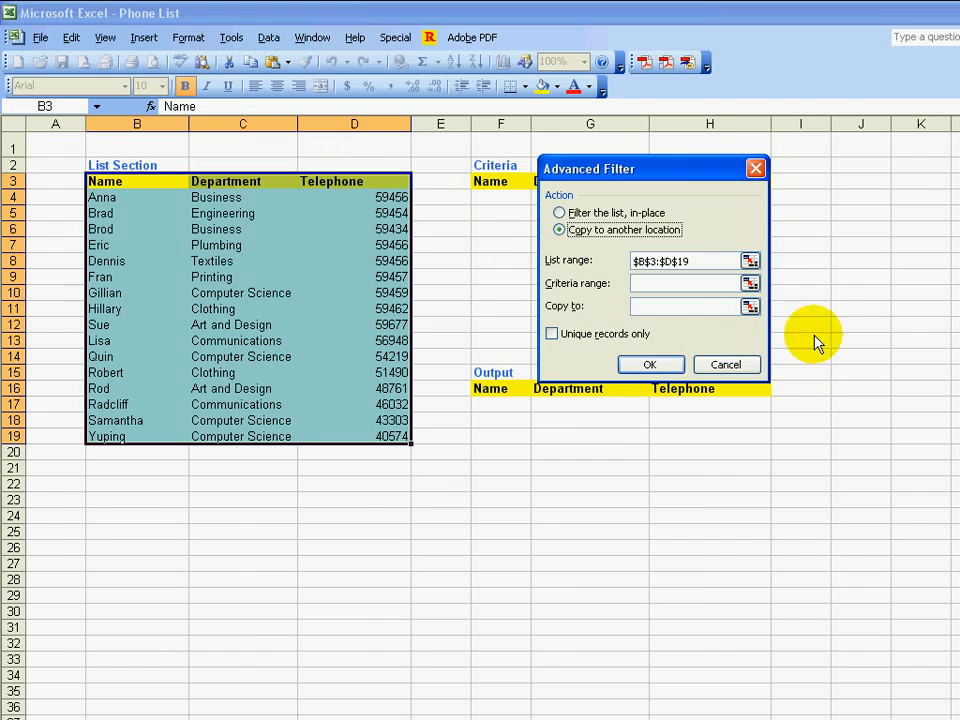
Set the Advanced Filter's criteria range to F3:H5, covering the Criteria headers and the two blank rows beneath
left_click(751, 284)
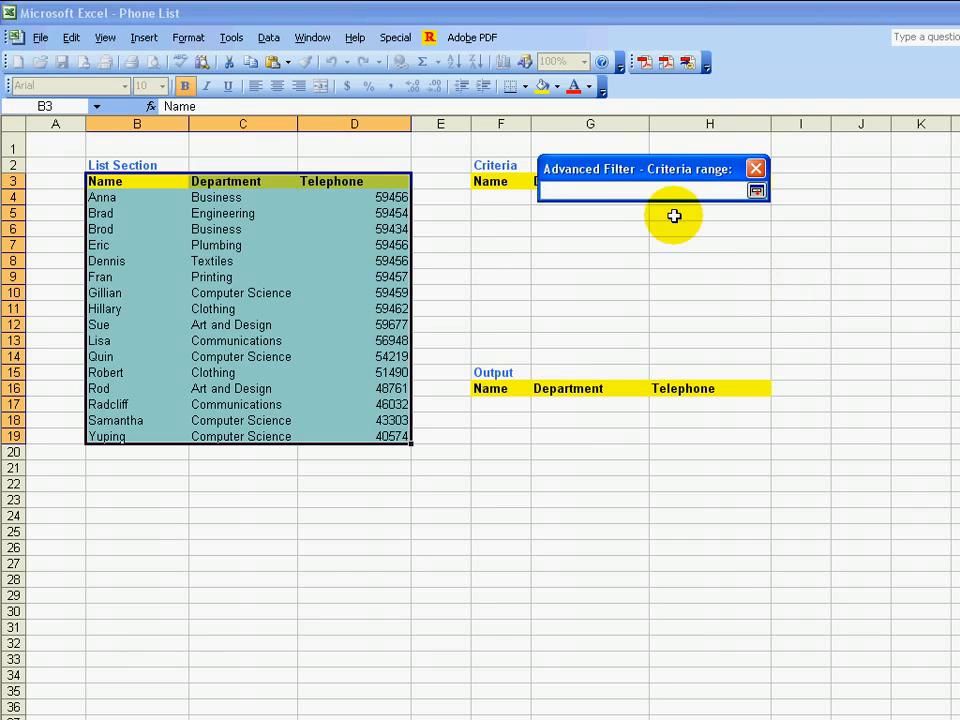
left_click_drag(665, 176, 300, 187)
left_click_drag(474, 186, 706, 216)
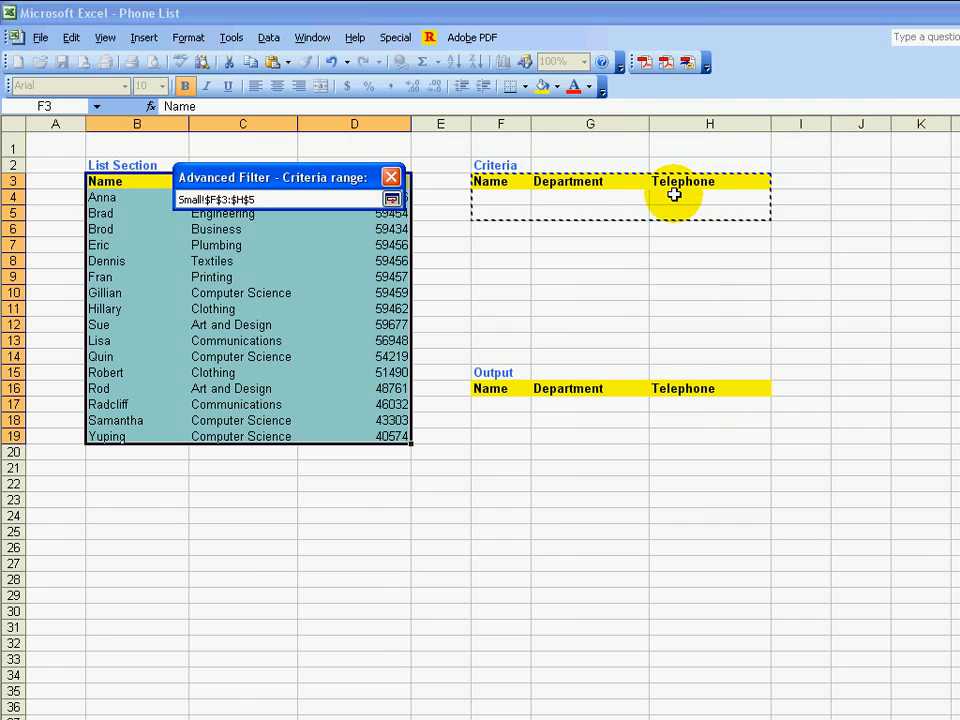
key("Return")
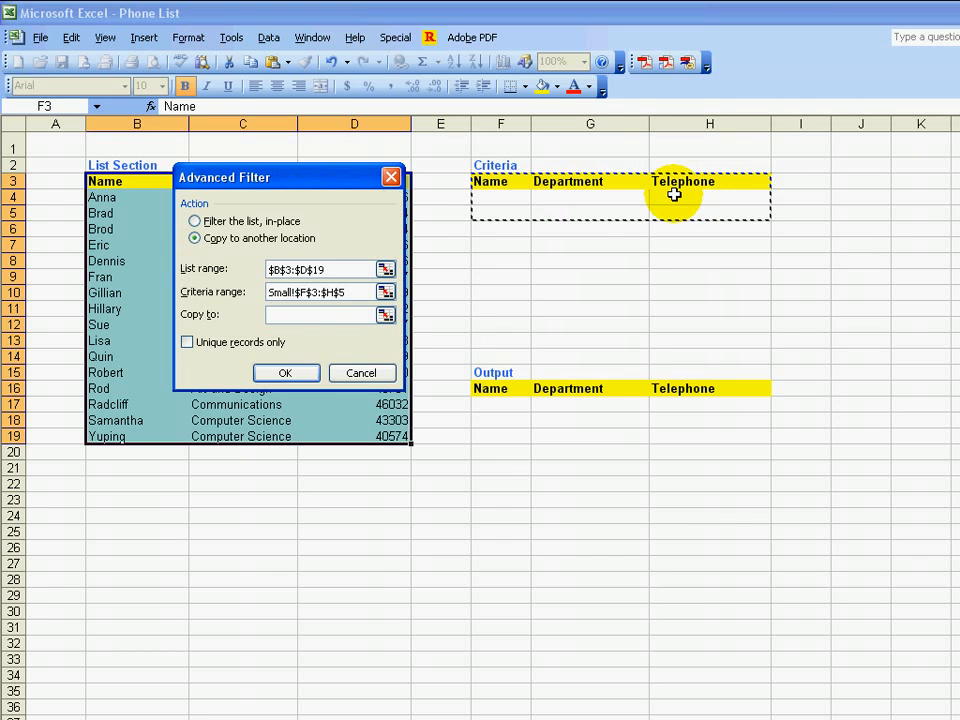
Set the copy-to range to the Output headers F16:H16 and run the filter
left_click(384, 316)
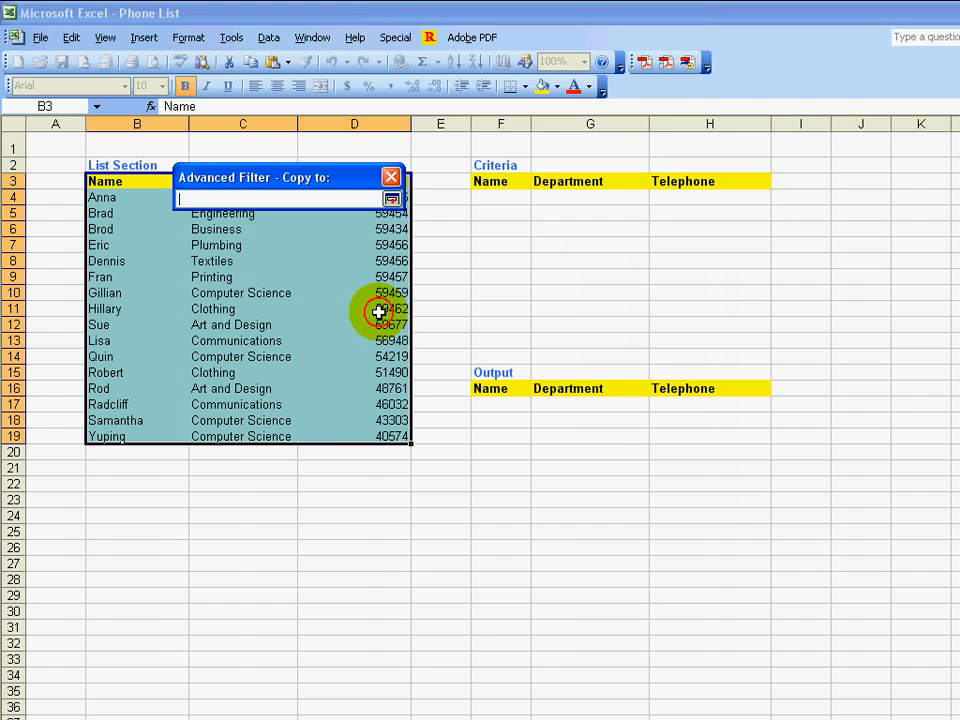
left_click_drag(489, 388, 716, 387)
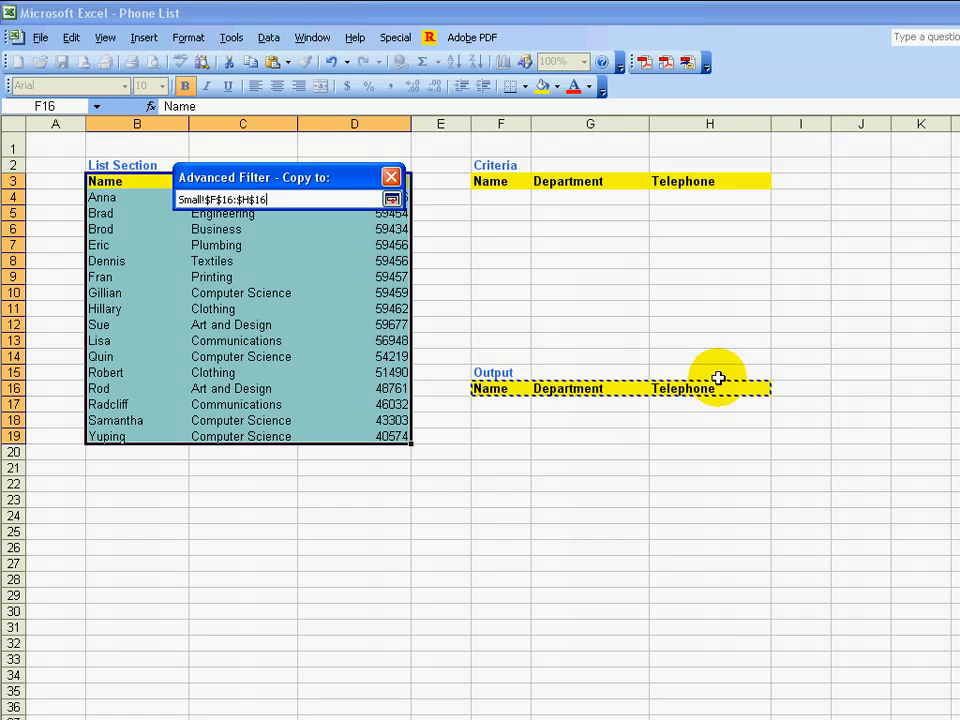
key("Return")
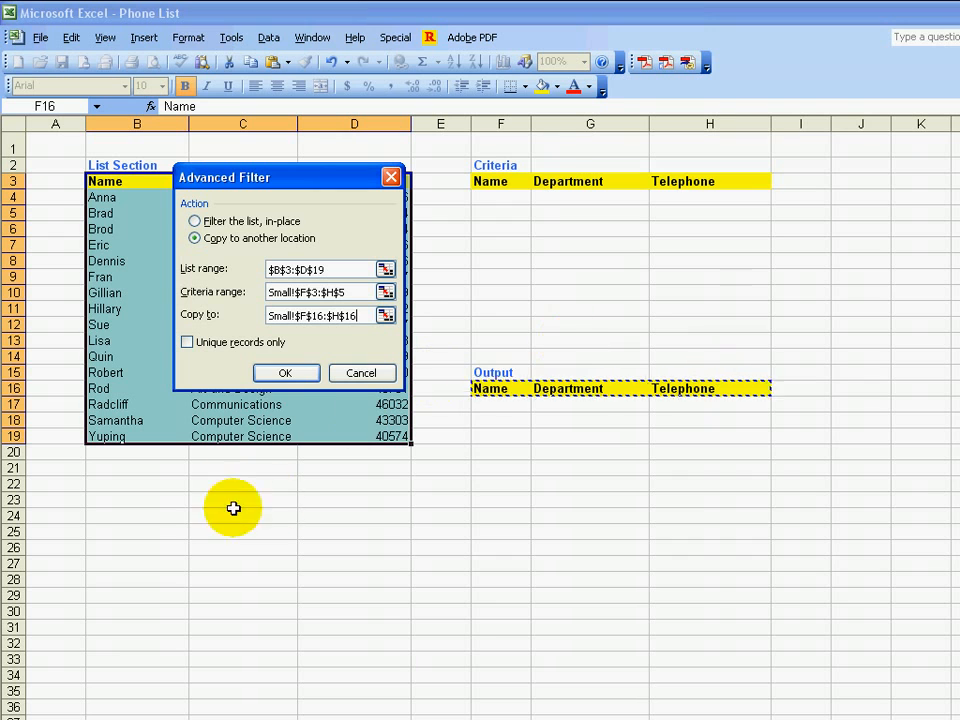
left_click(283, 373)
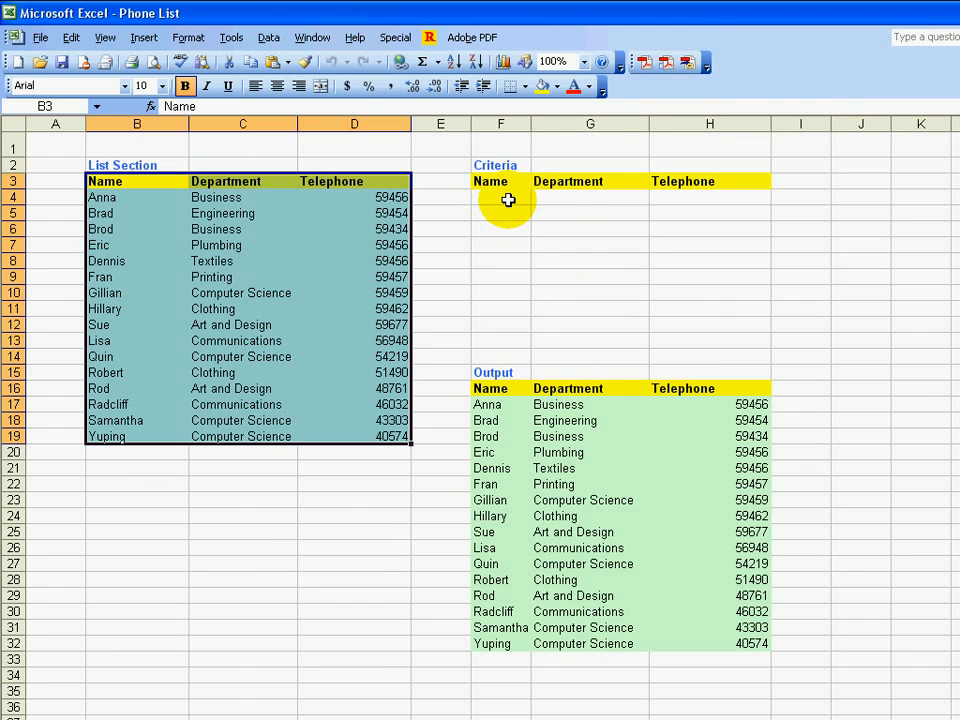
Enter the first names from B12 and B7, in lowercase, as name criteria in F4 and F5
left_click(521, 197)
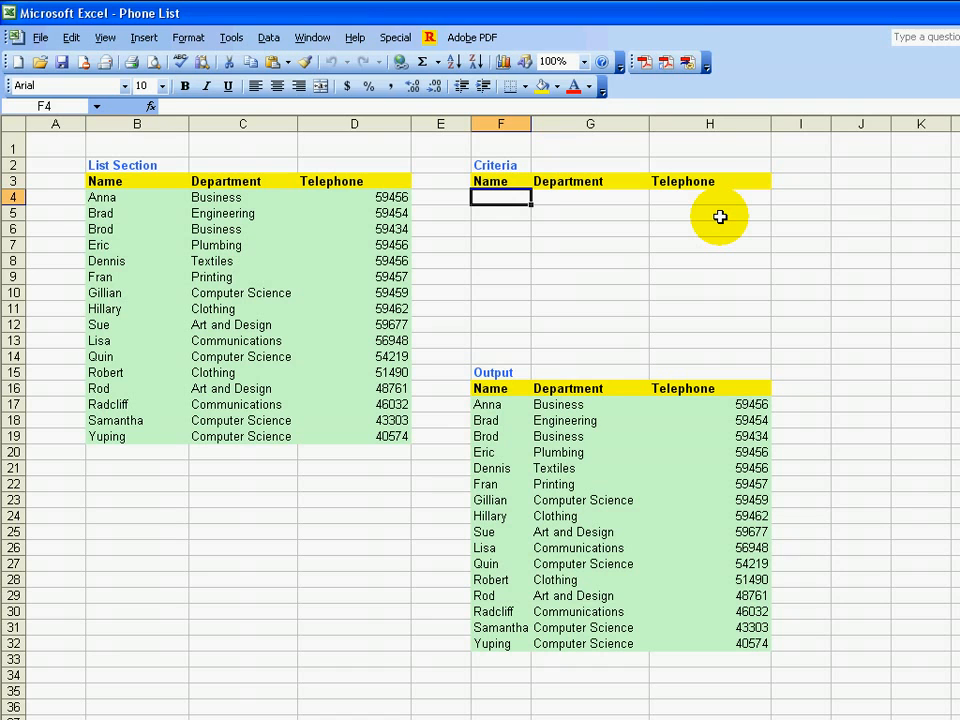
type("sue")
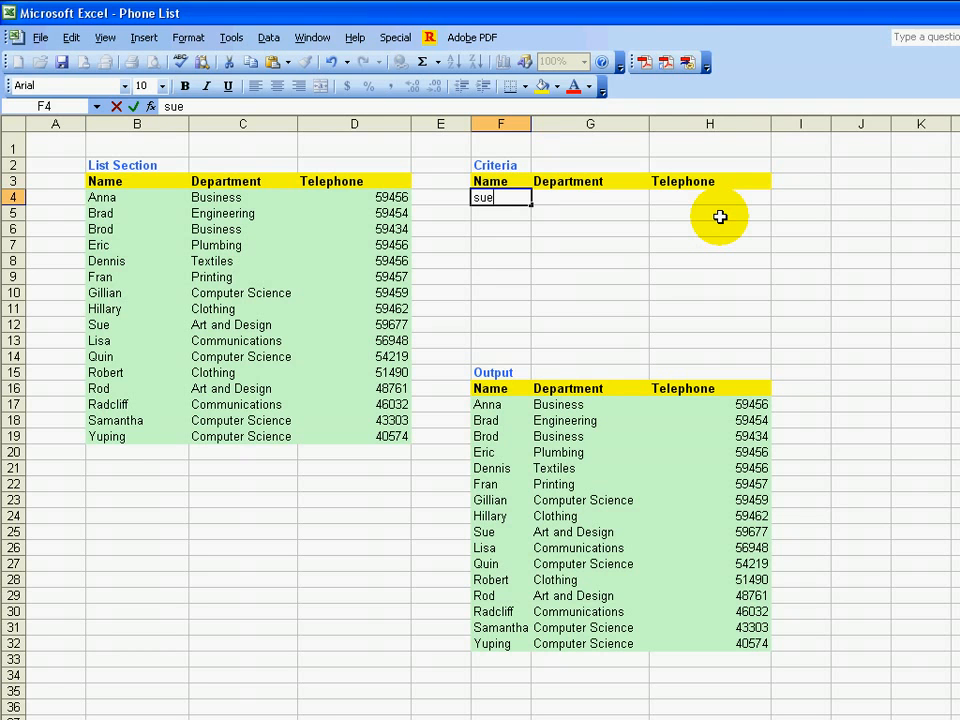
key("Return")
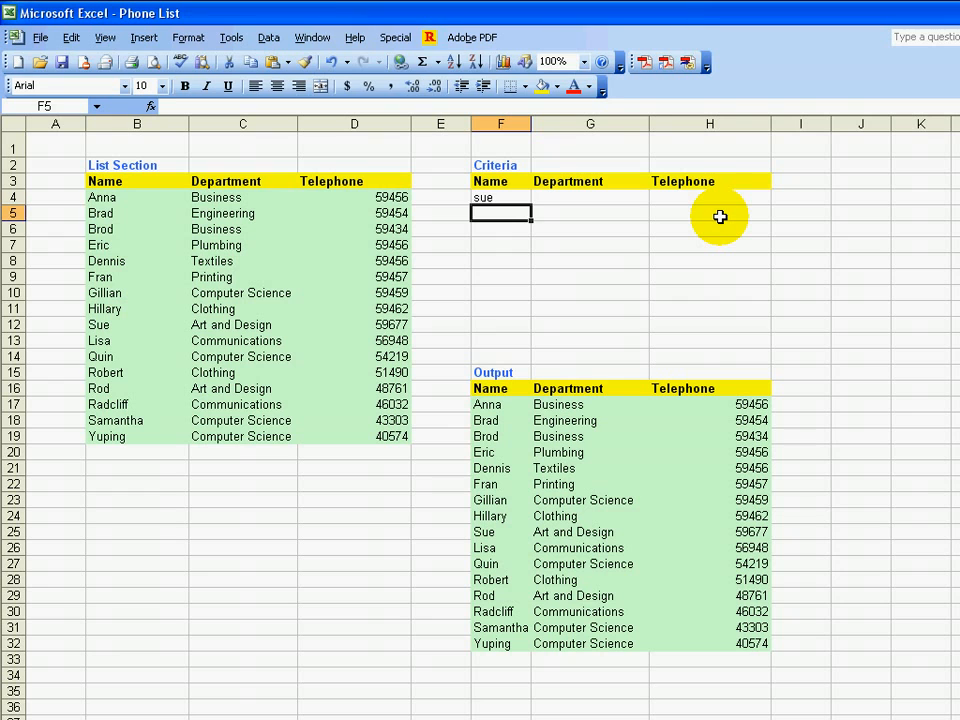
type("eric")
key("Return")
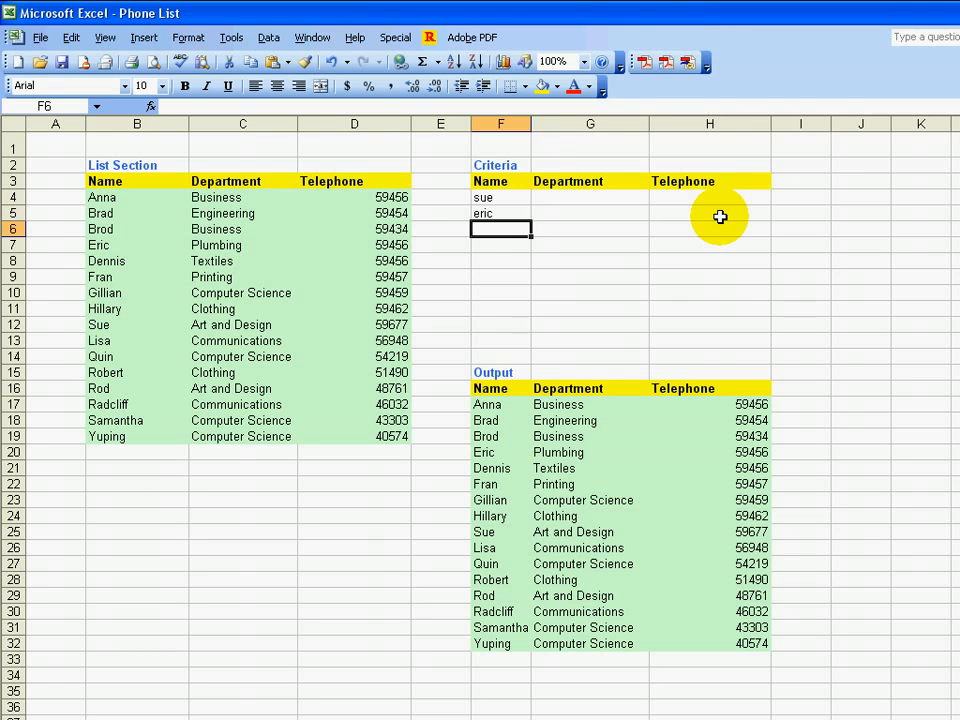
Shade the criteria entry cells F4:H5 with a light blue fill
left_click_drag(514, 197, 679, 205)
left_click(556, 86)
left_click(594, 210)
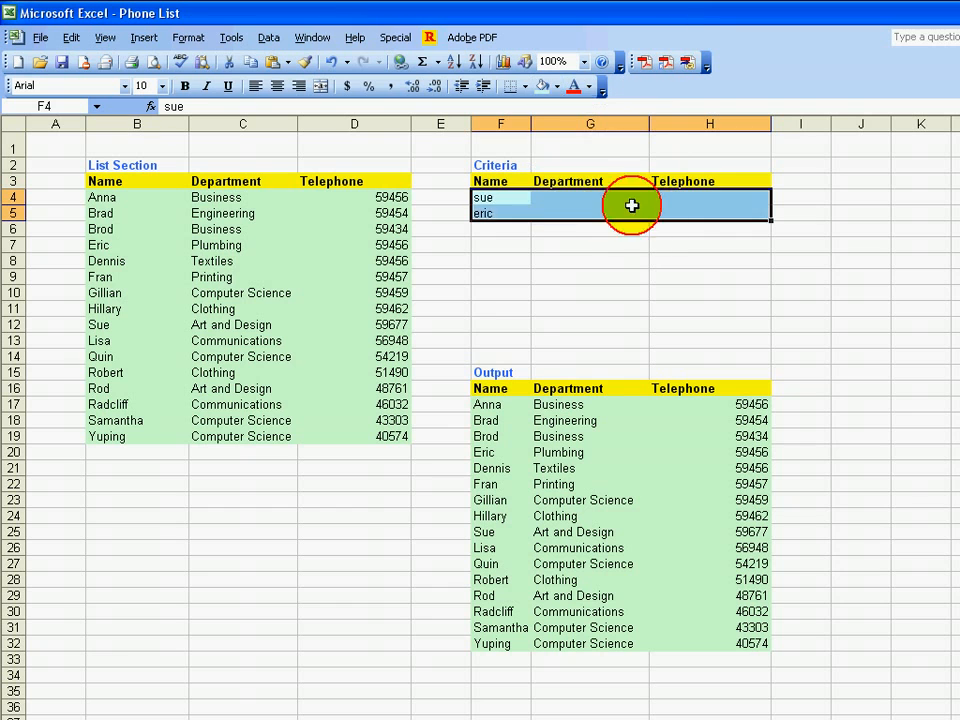
left_click(594, 259)
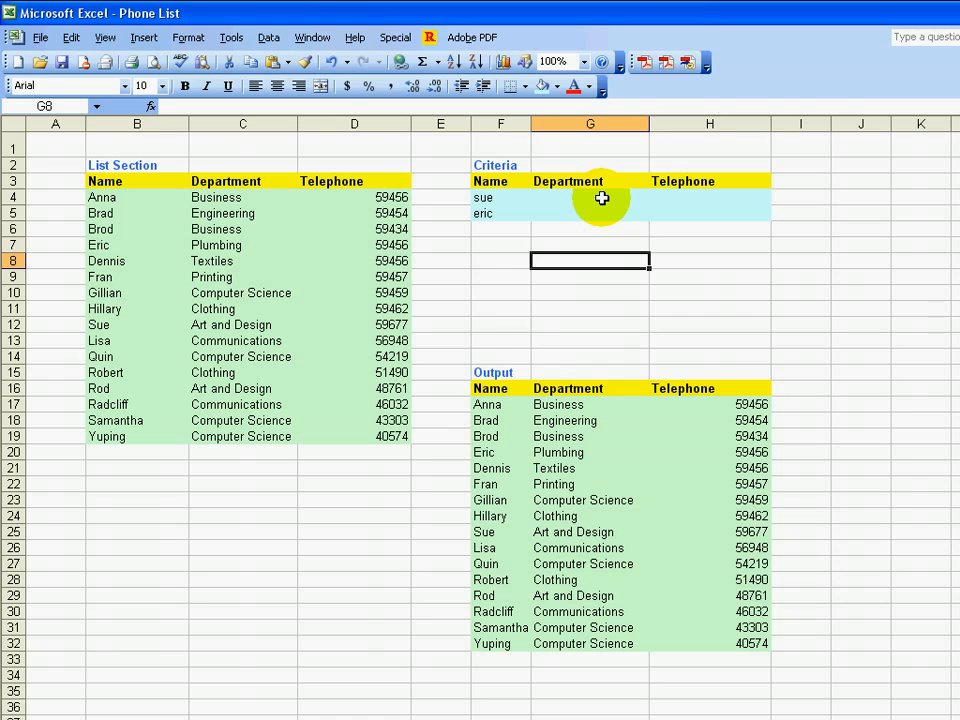
Run the Advanced Filter with the two name criteria, copying the matching records to F16:H16
left_click(272, 40)
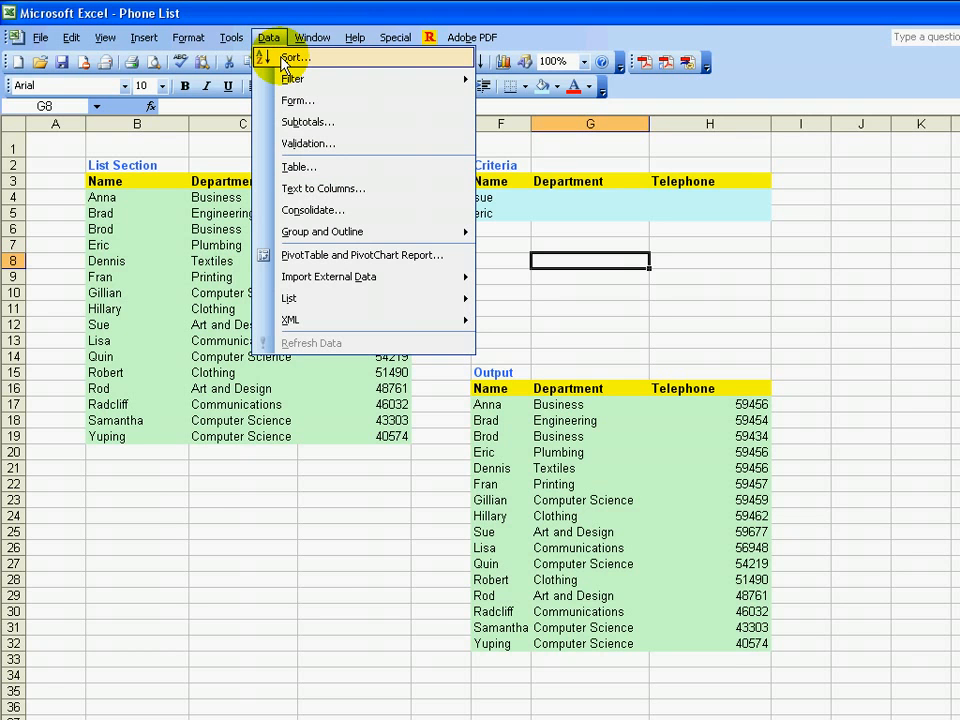
left_click(300, 80)
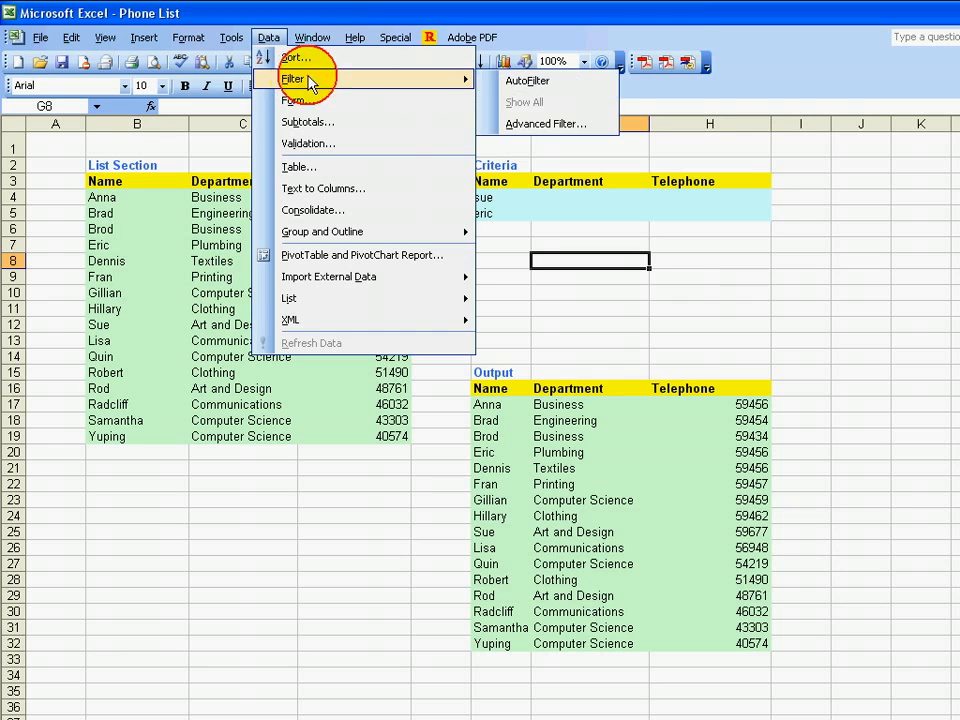
left_click(530, 123)
left_click(195, 238)
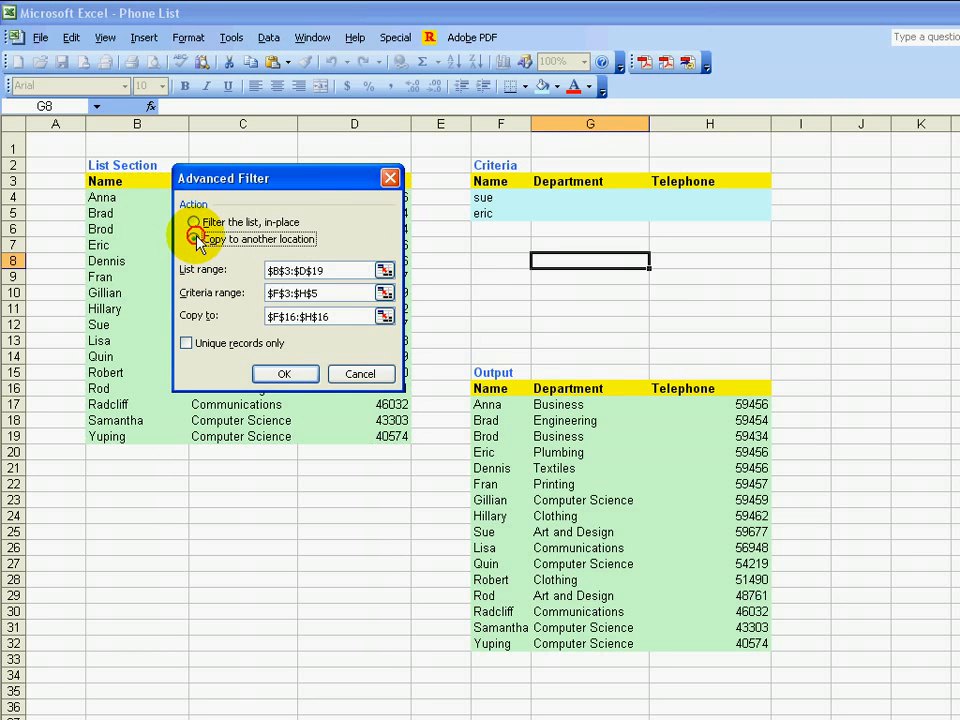
left_click_drag(300, 180, 356, 172)
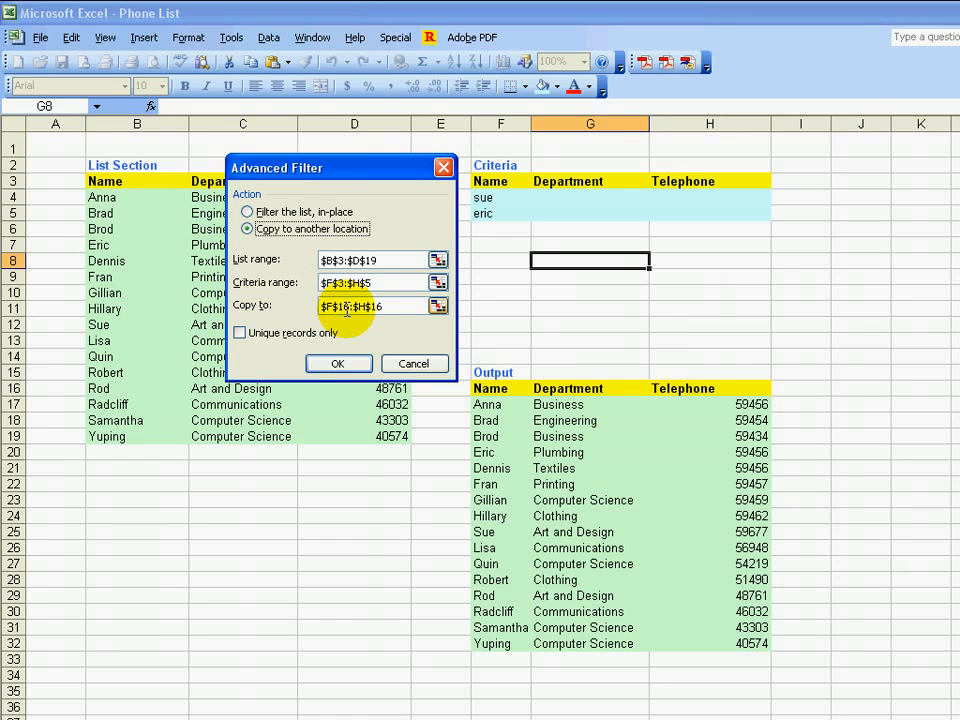
left_click(348, 371)
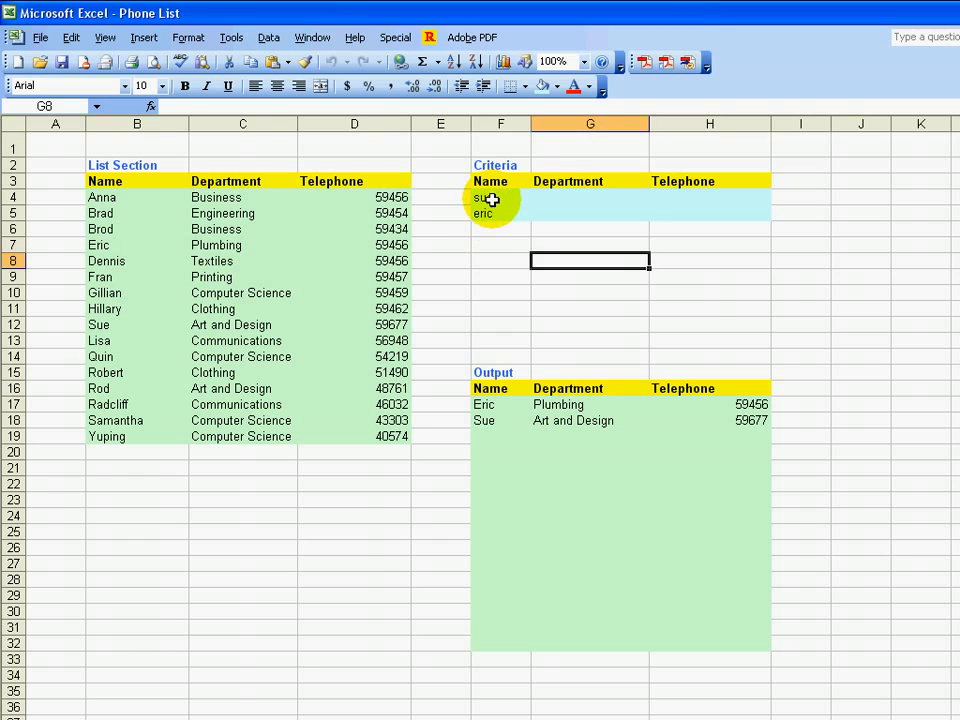
Replace the name criterion in F4 with the first name from B9 and the one in F5 with NUL
left_click(491, 198)
type("Fra")
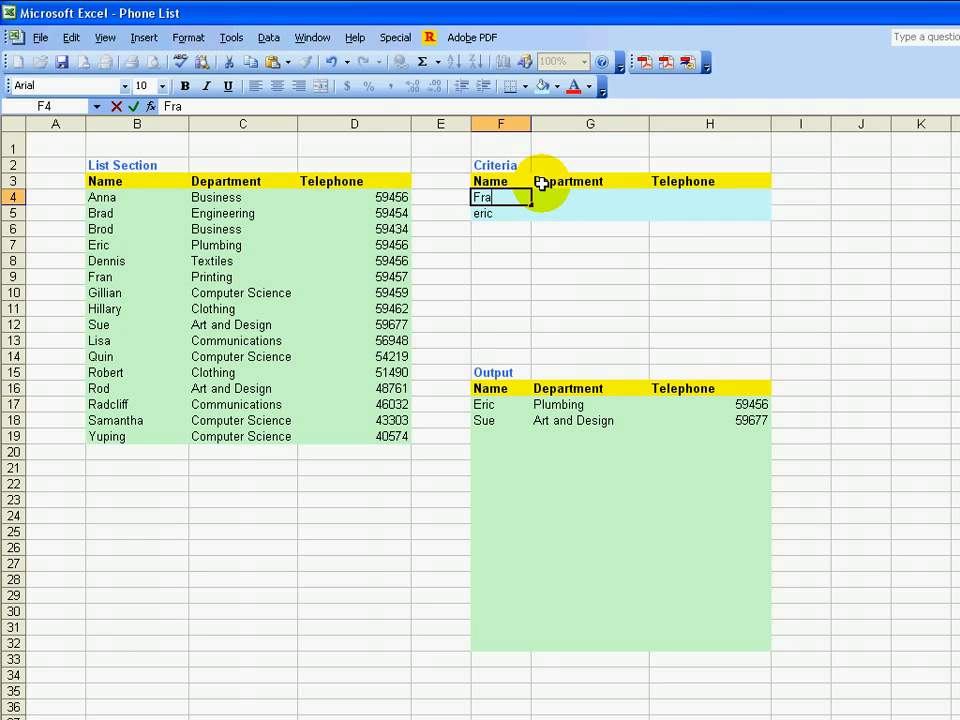
type("n")
key("Return")
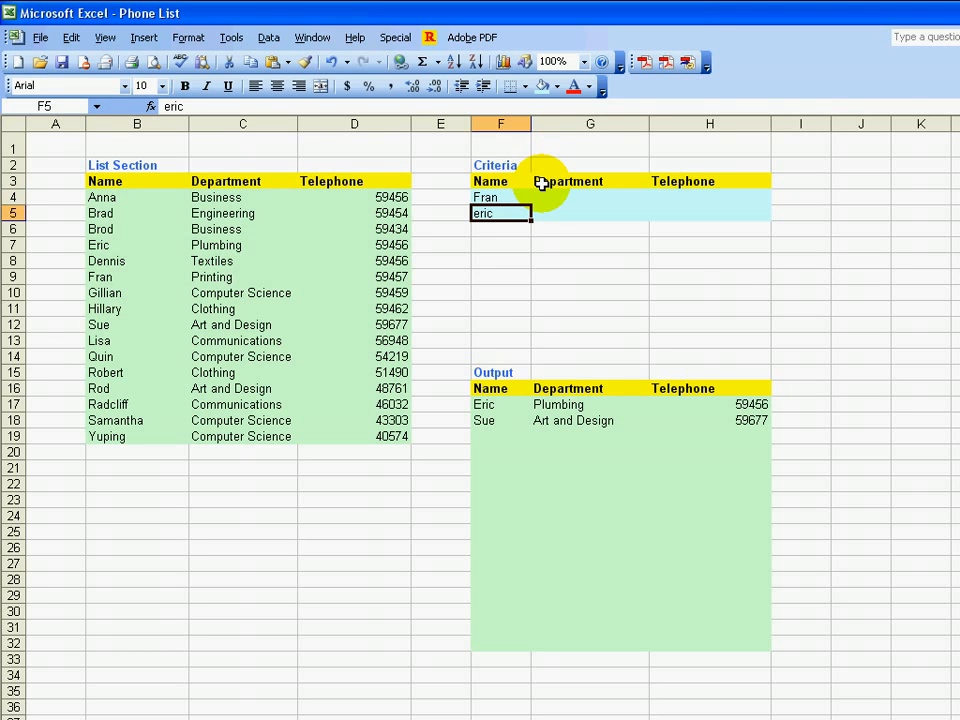
type("NUL")
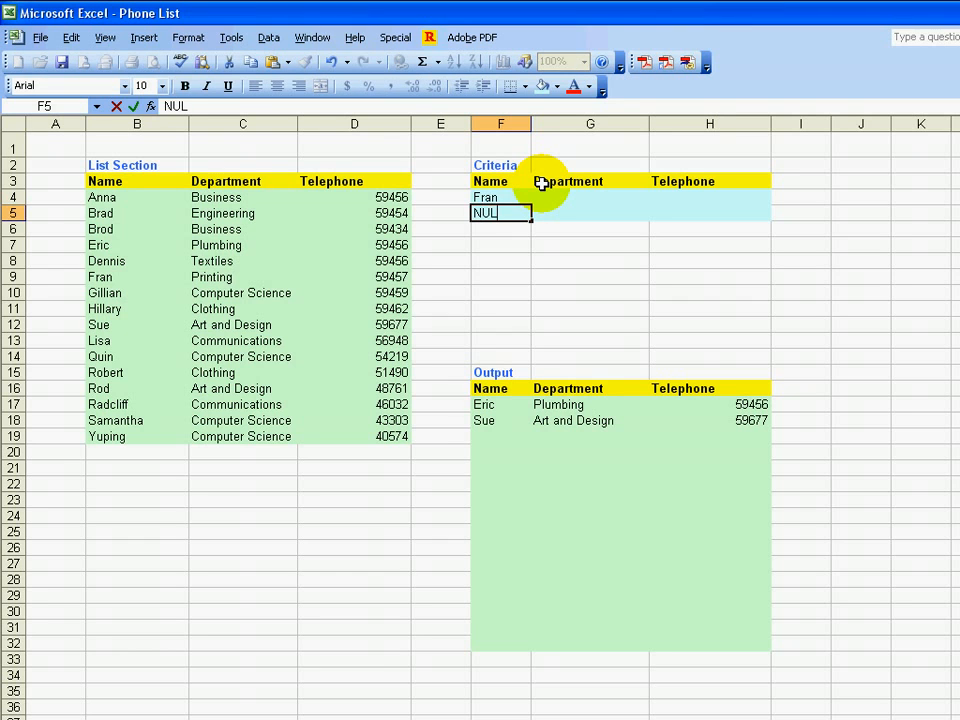
key("Return")
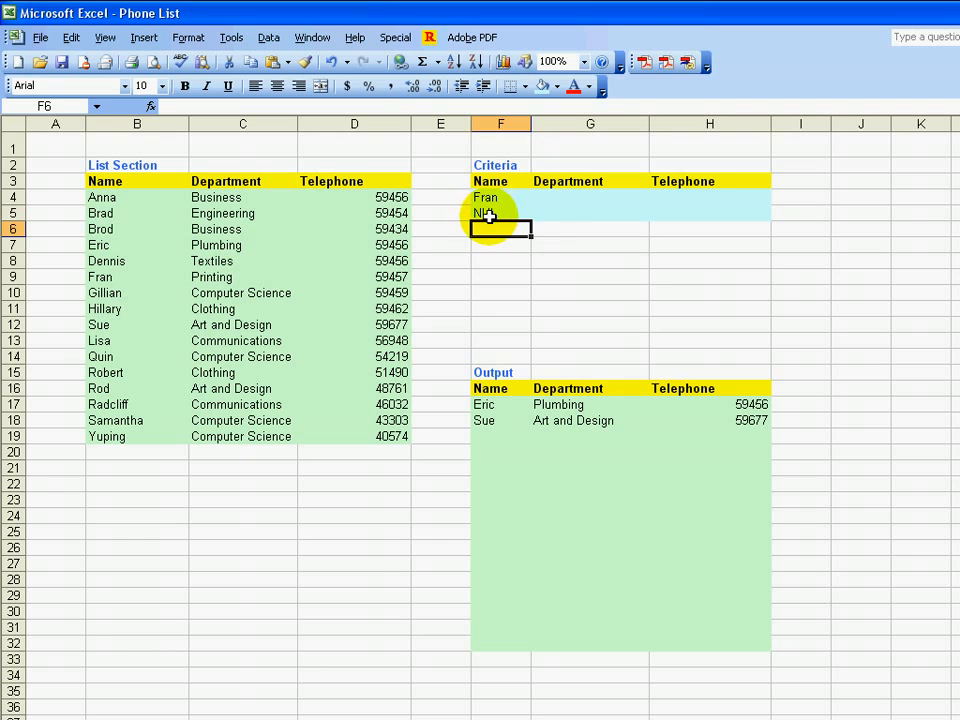
left_click(536, 212)
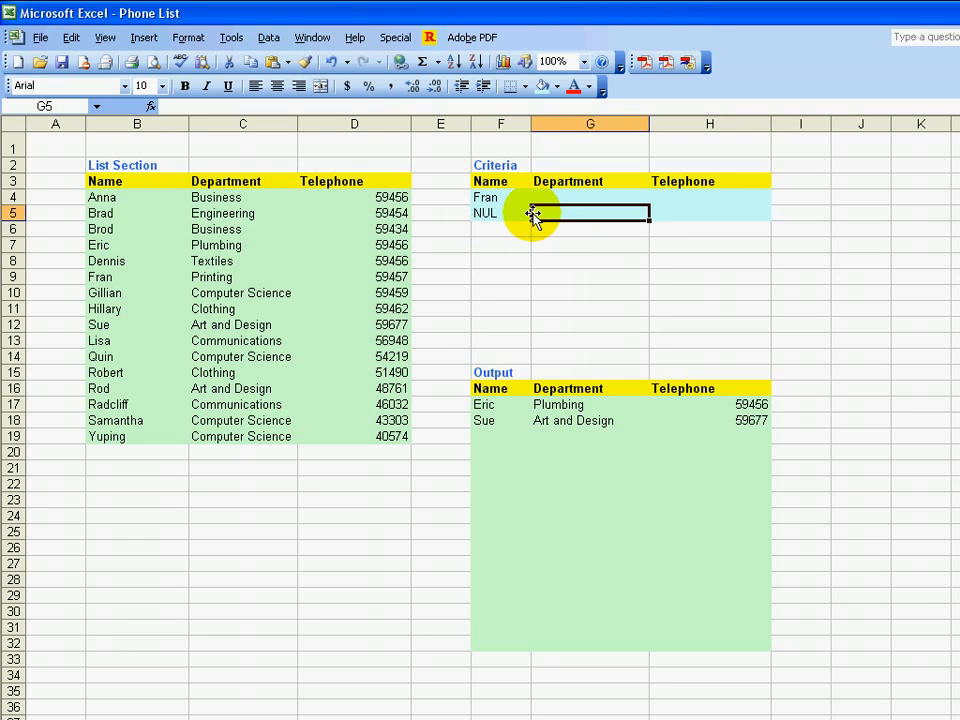
left_click(484, 199)
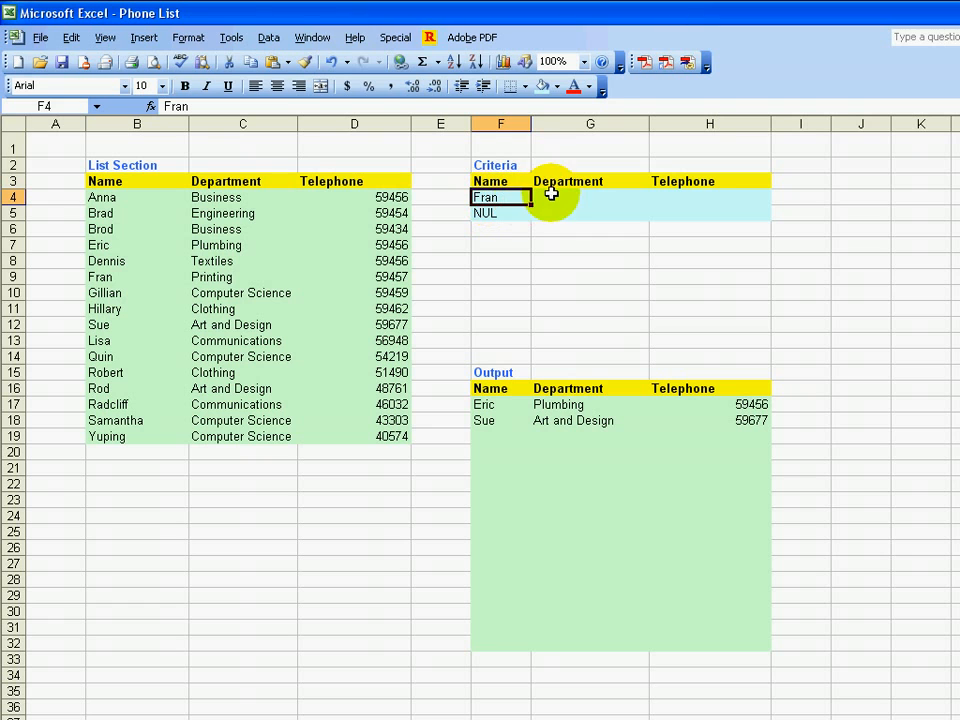
Rerun the Advanced Filter for the single name plus NUL, copying the results to another location
left_click(267, 38)
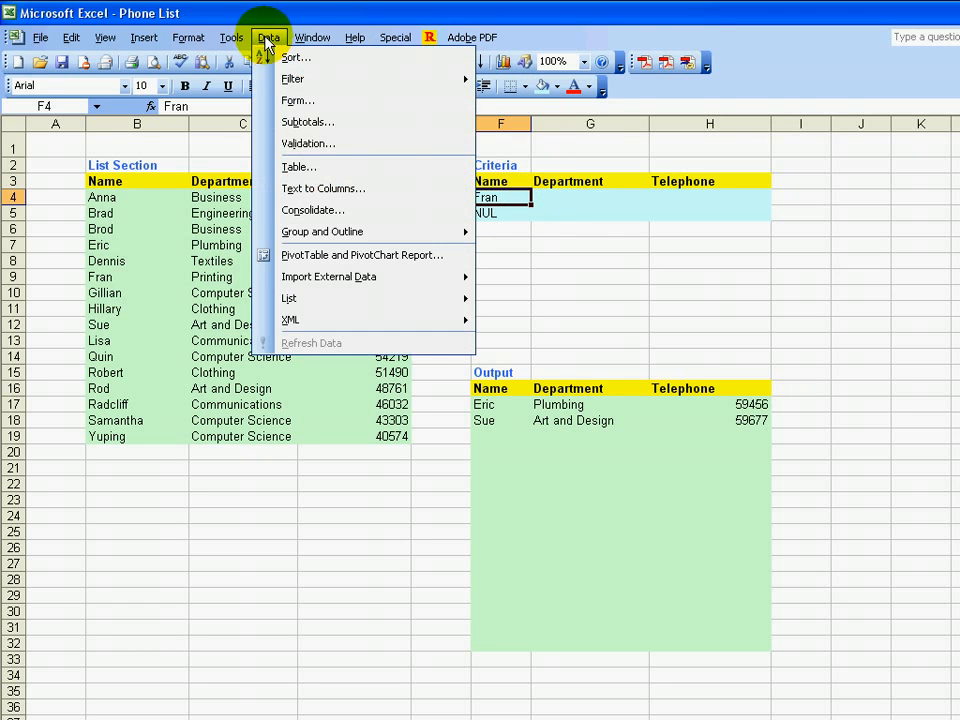
mouse_move(300, 79)
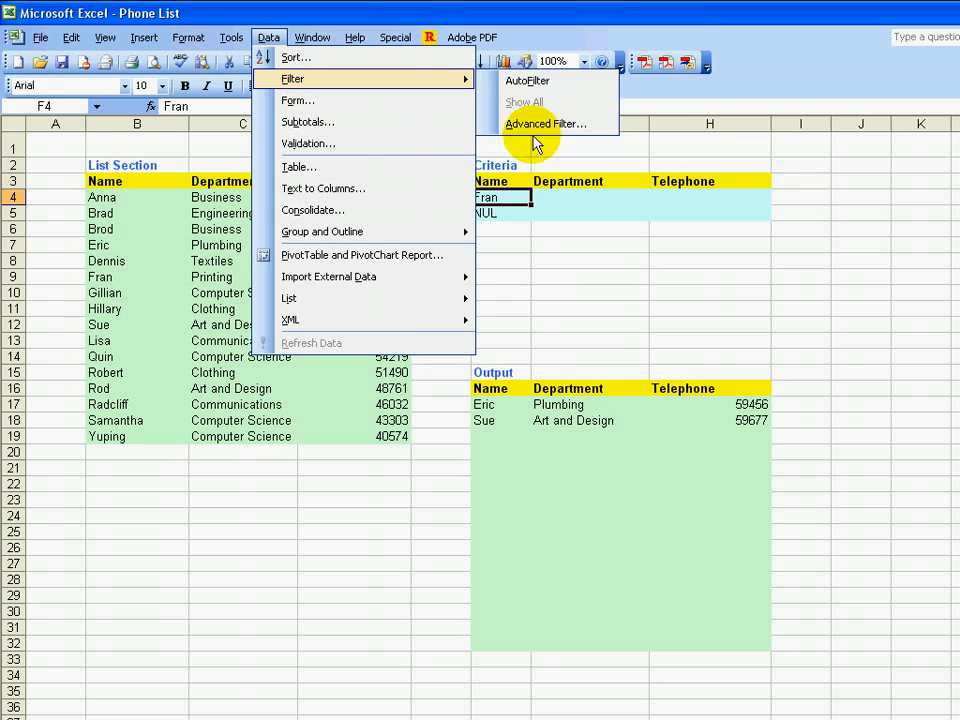
left_click(535, 124)
left_click(248, 229)
left_click(337, 364)
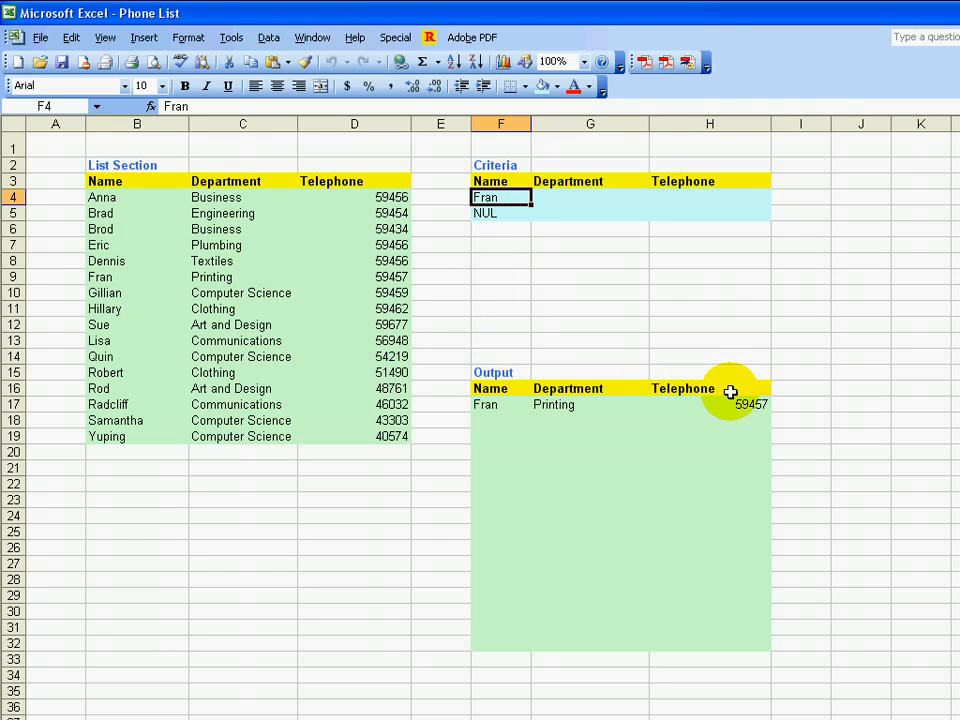
Clear the name criterion in F4 and enter Comp as the department criterion in G4
key("Delete")
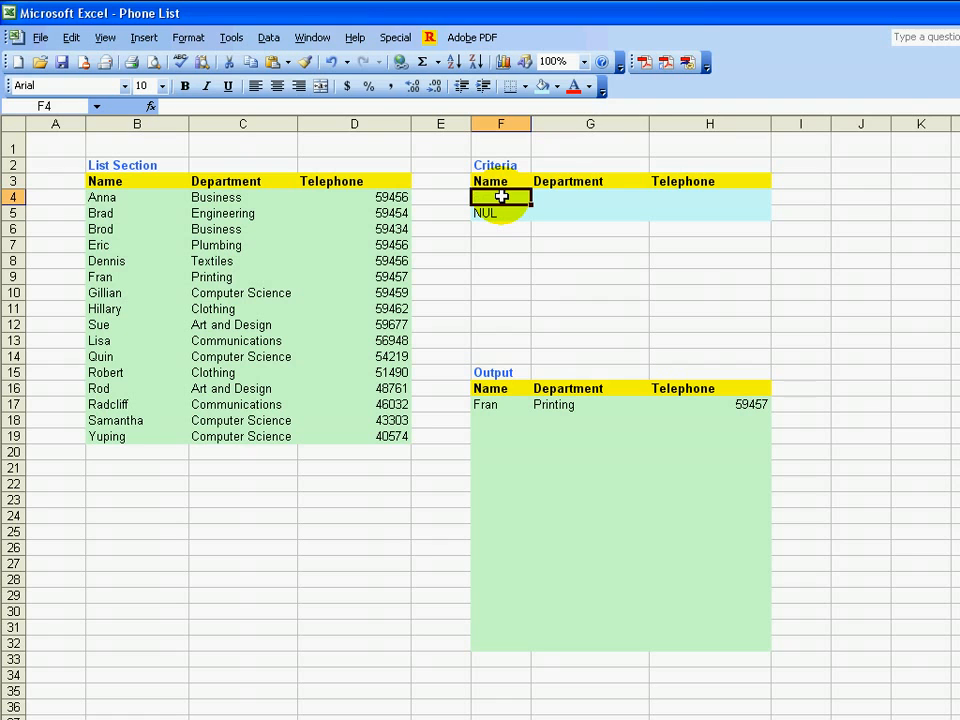
key("Tab")
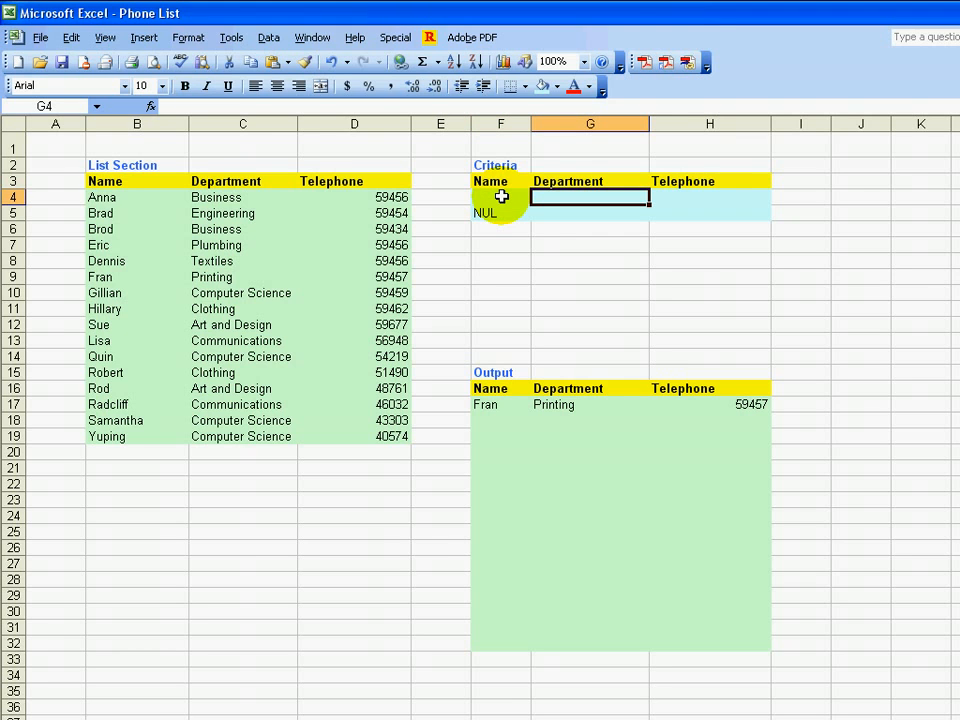
type("Comp")
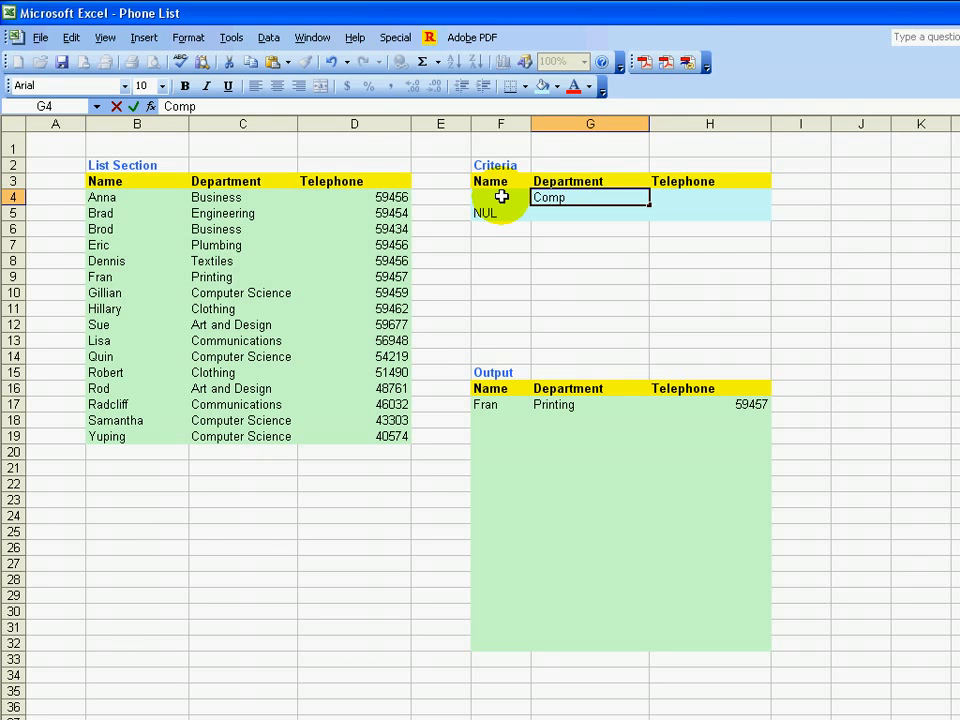
key("Return")
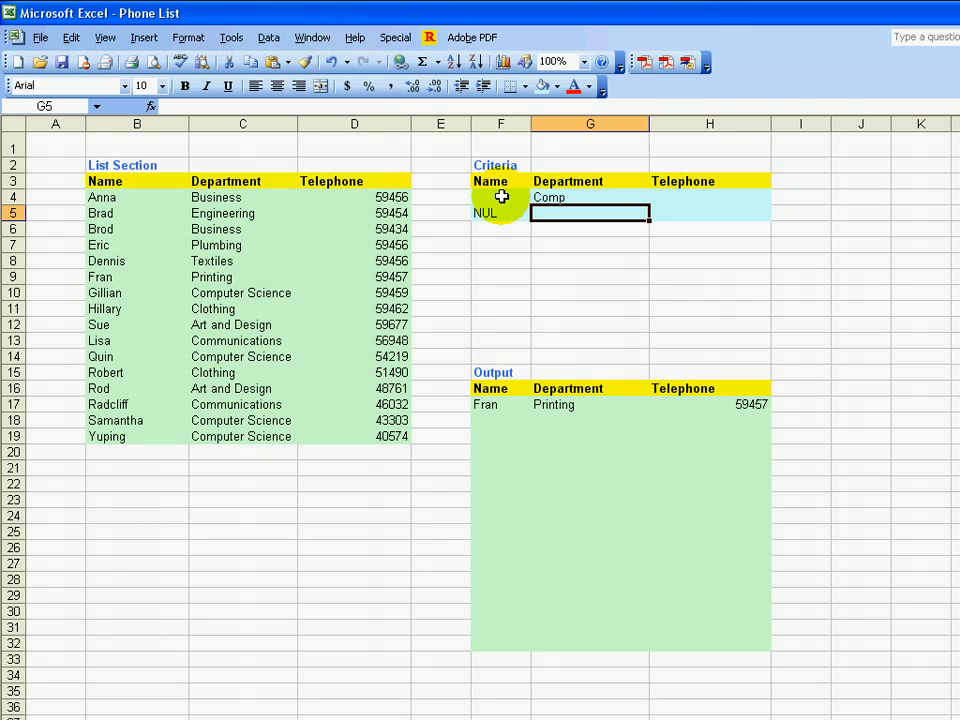
Run the Advanced Filter for departments starting with Comp, copying the results to F16:H16, and select G4
left_click(265, 38)
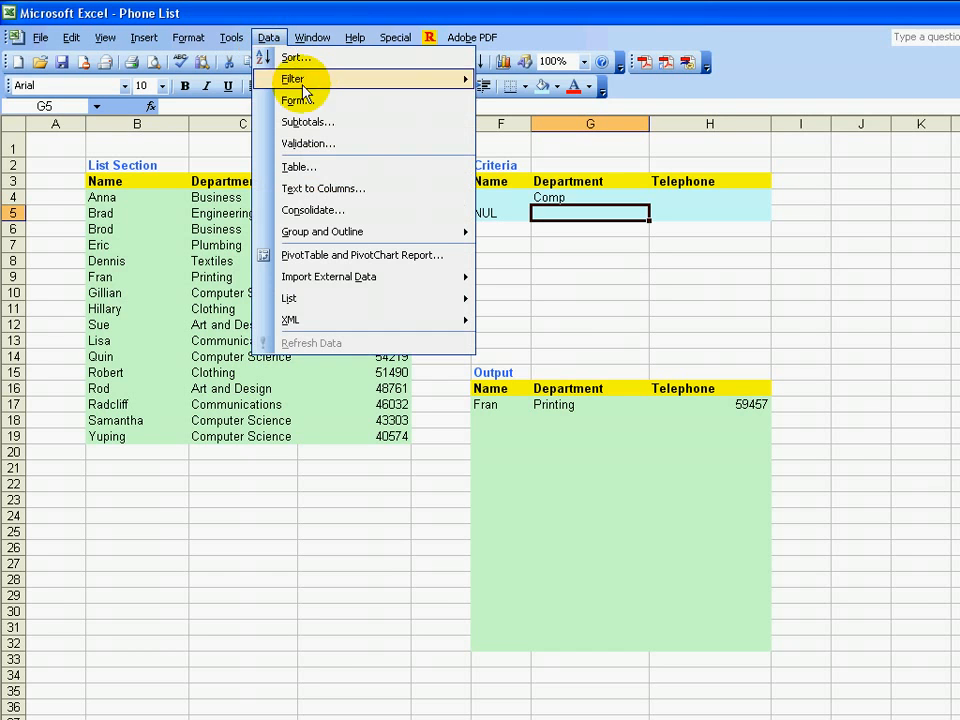
mouse_move(430, 80)
left_click(540, 124)
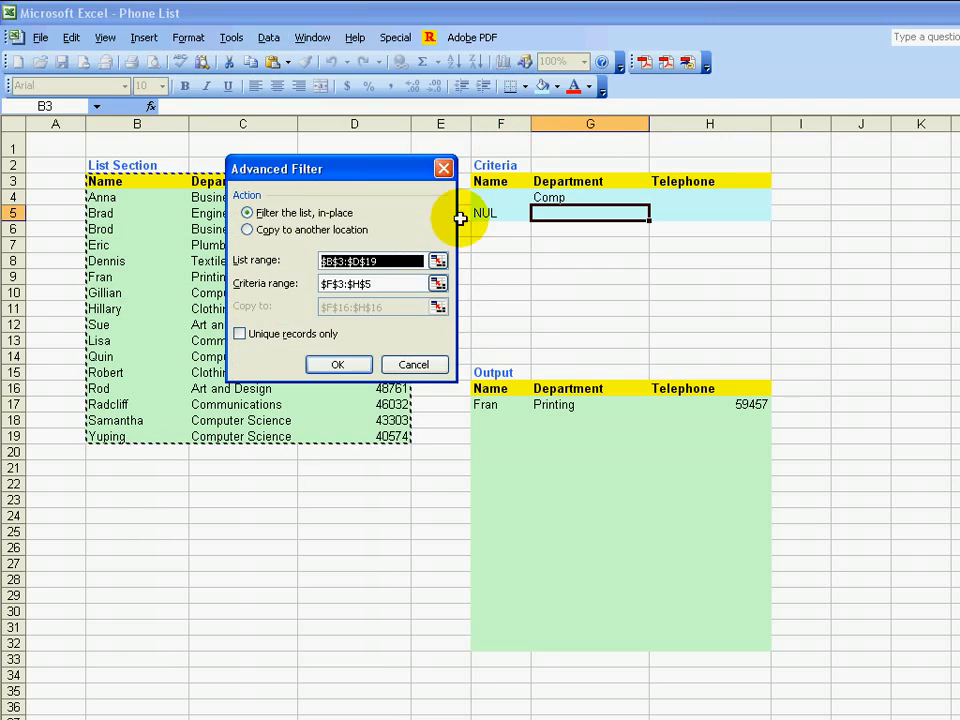
left_click(296, 229)
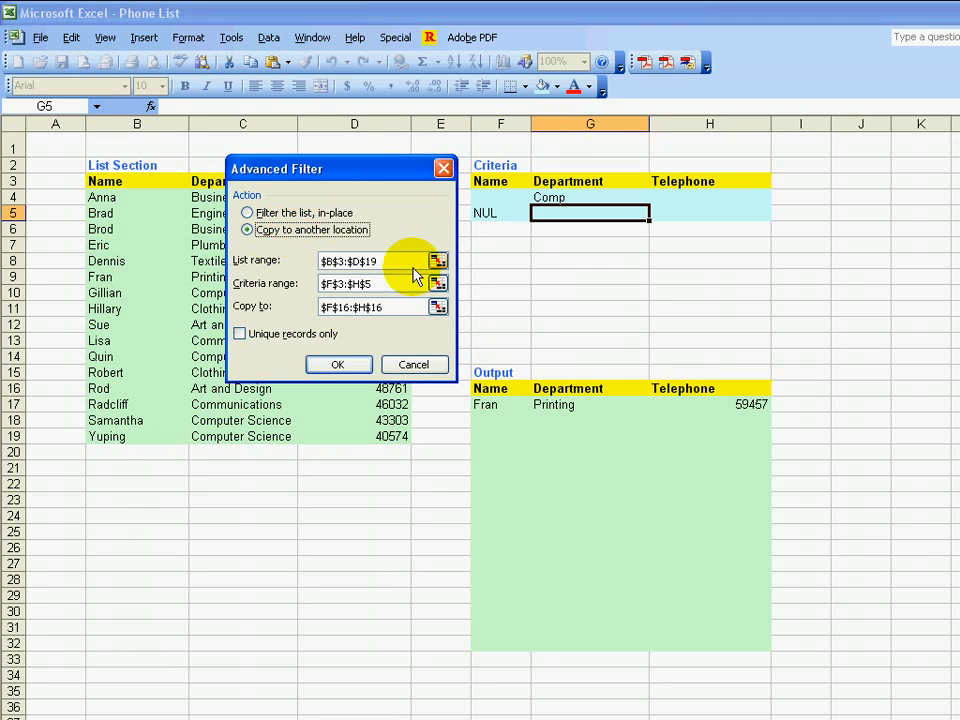
left_click(333, 364)
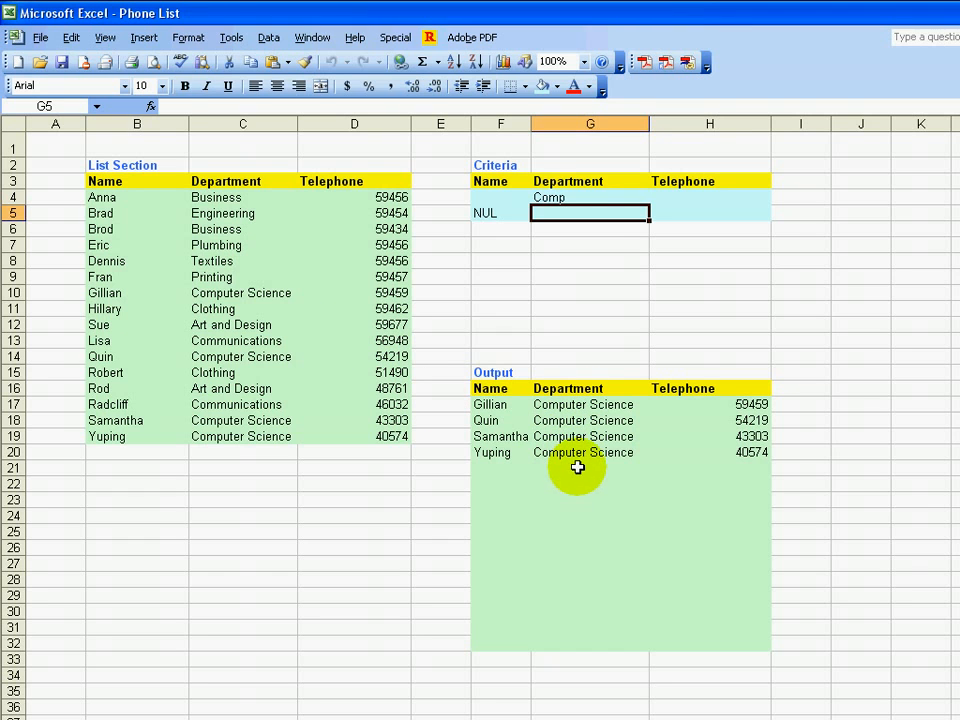
left_click(550, 198)
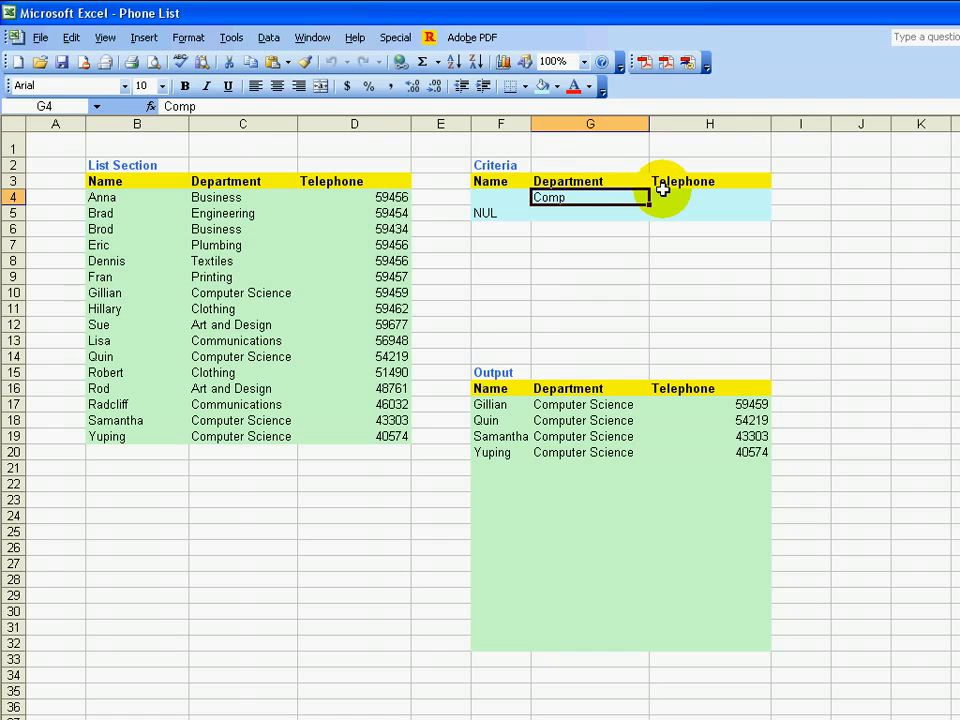